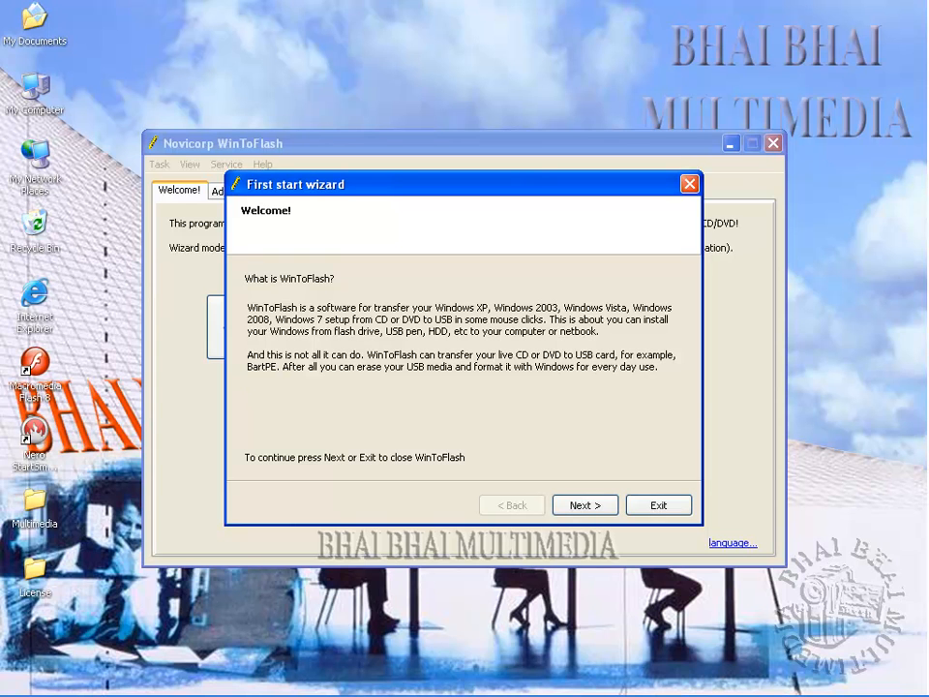
# - Accept the WinToFlash EULA in the first start wizard and continue to the key file page
pyautogui.press('Return')
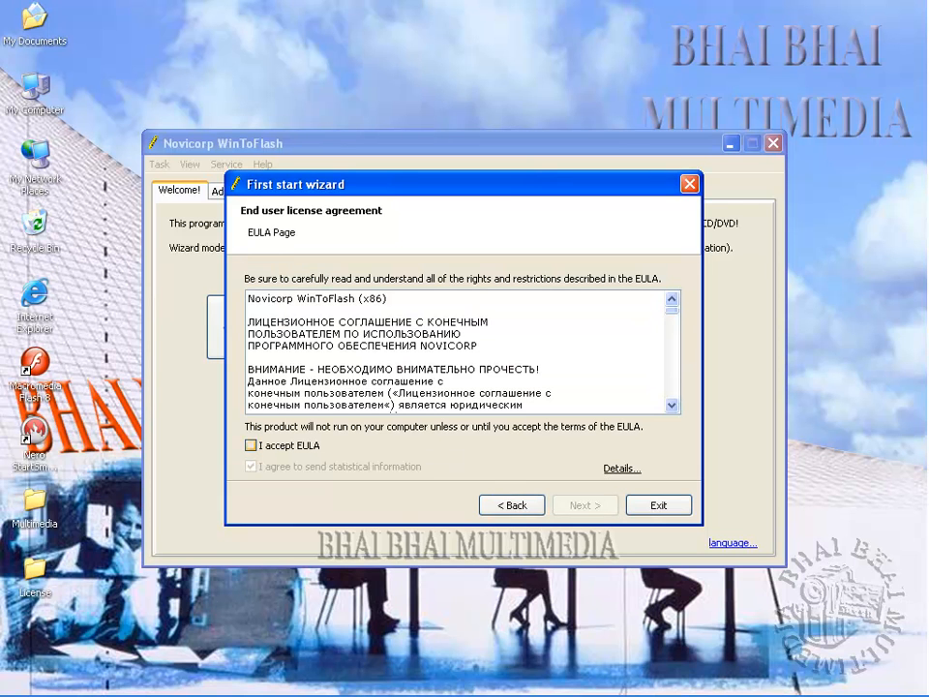
pyautogui.click(251, 446)
pyautogui.click(586, 506)
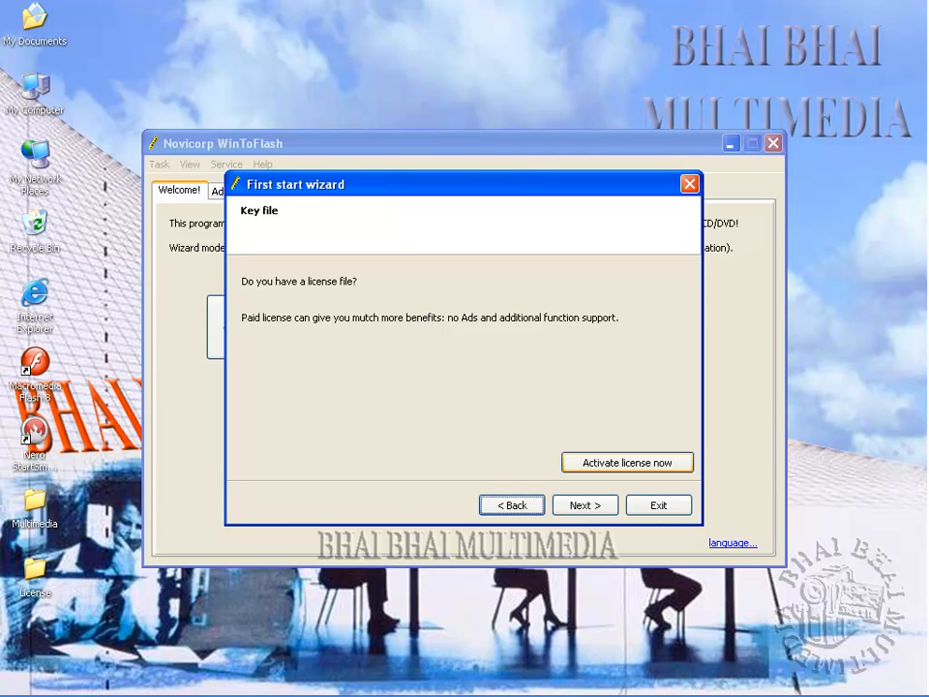
# - Activate the licence with the WinToFlash .nkey file from the Multimedia\License folder and finish the first start wizard
pyautogui.click(627, 462)
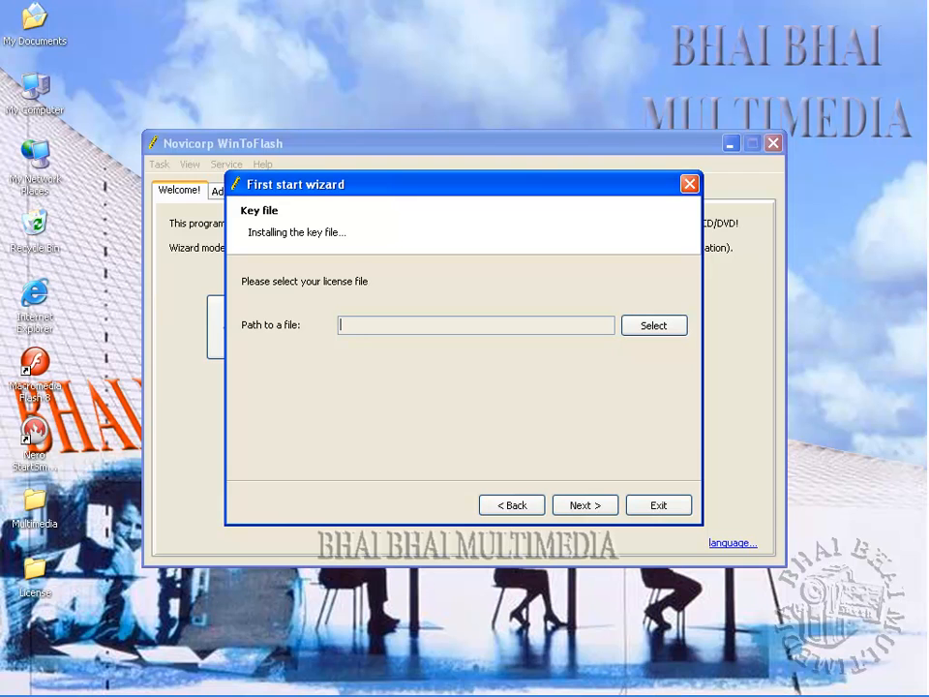
pyautogui.click(654, 326)
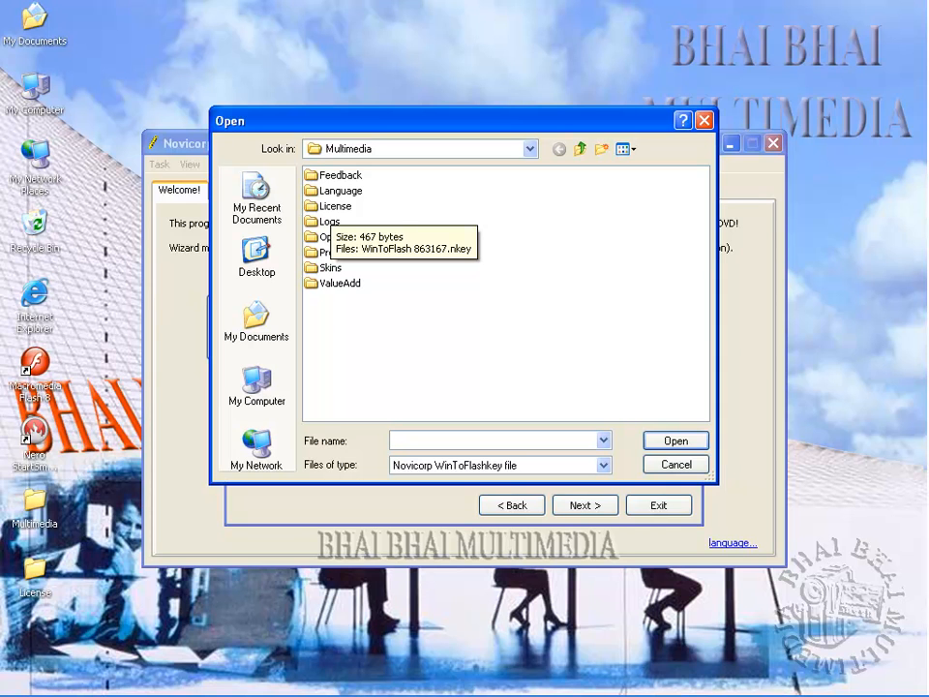
pyautogui.doubleClick(335, 206)
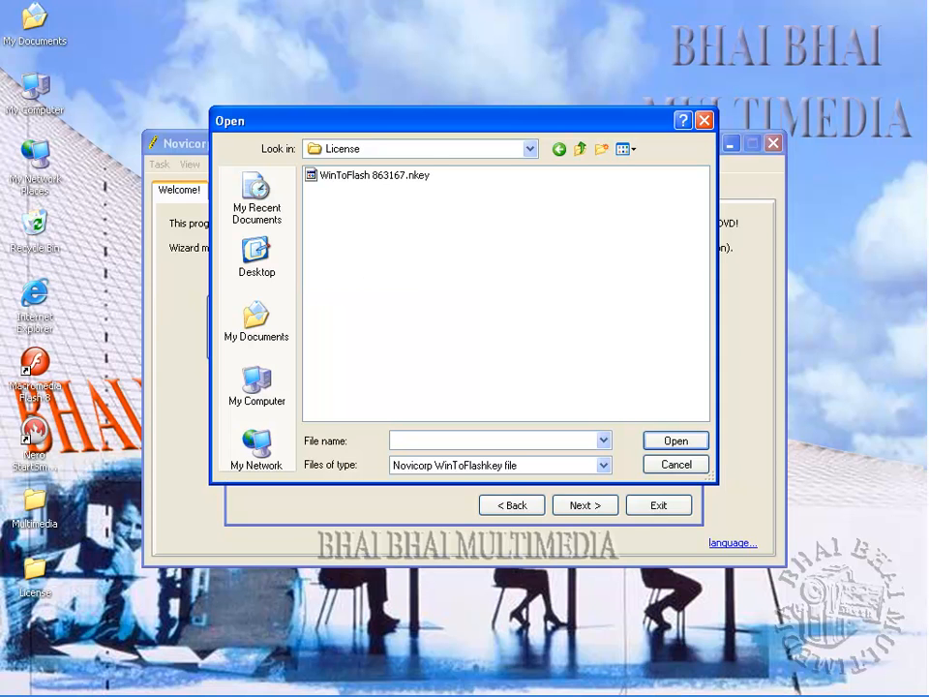
pyautogui.click(374, 175)
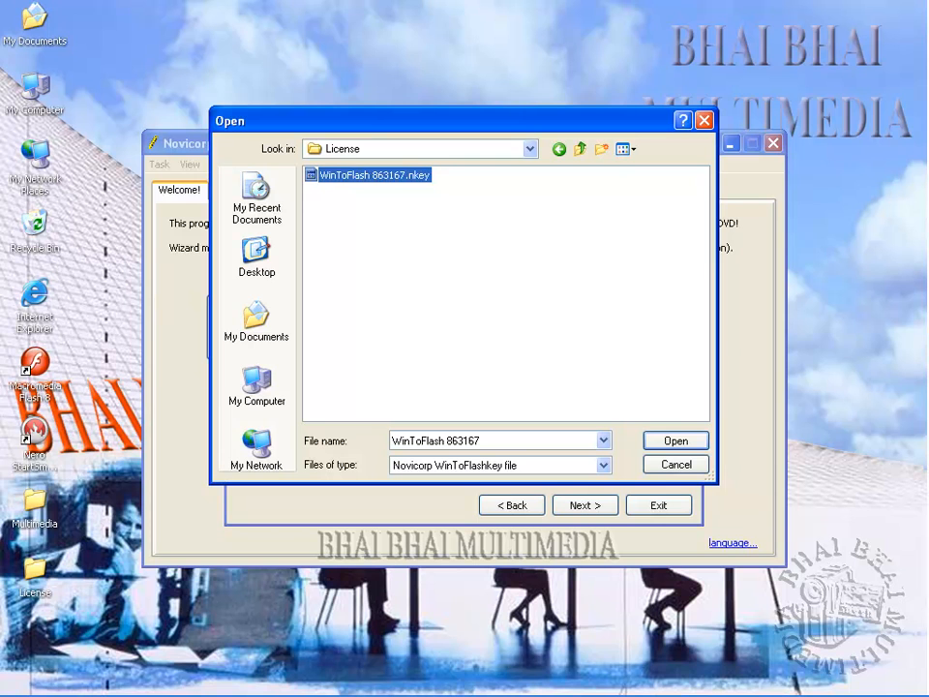
pyautogui.press('Return')
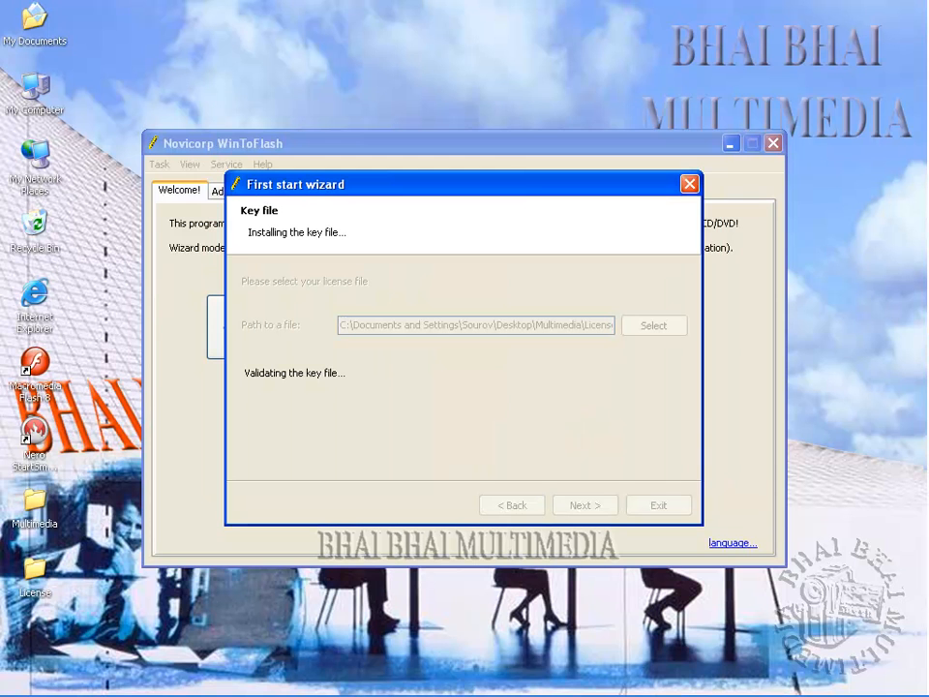
pyautogui.click(586, 505)
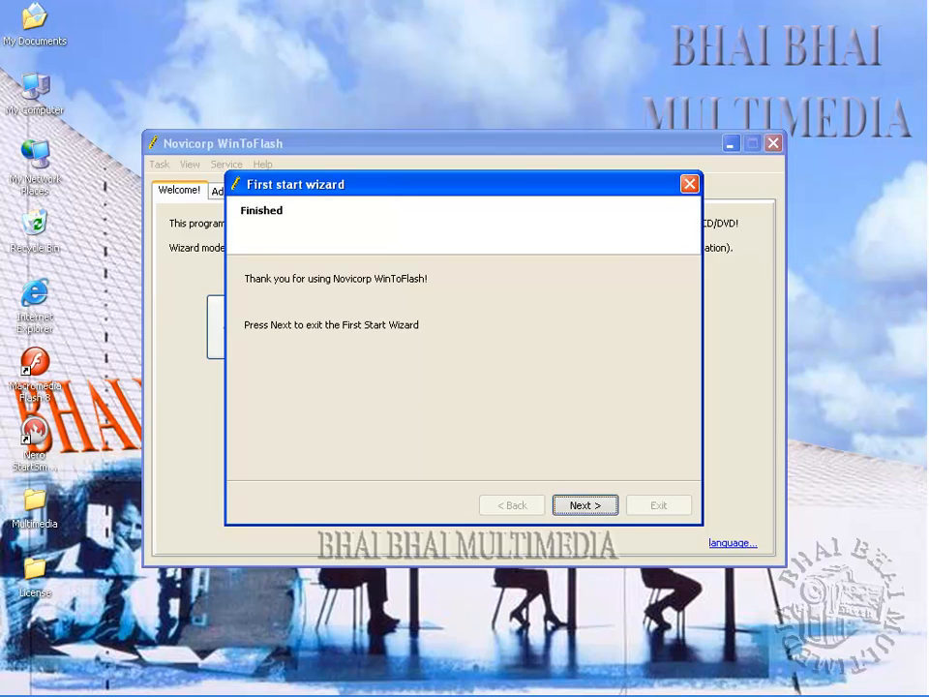
pyautogui.press('Return')
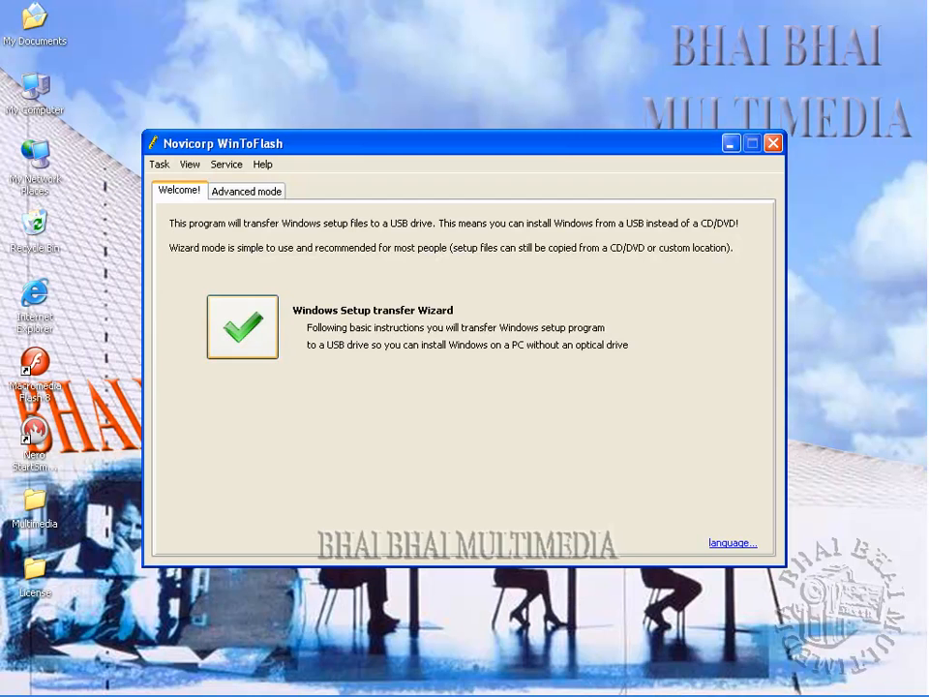
# - Start the Windows Setup transfer Wizard, enable Always start in Wizard mode, and continue to the basic parameters
pyautogui.click(242, 326)
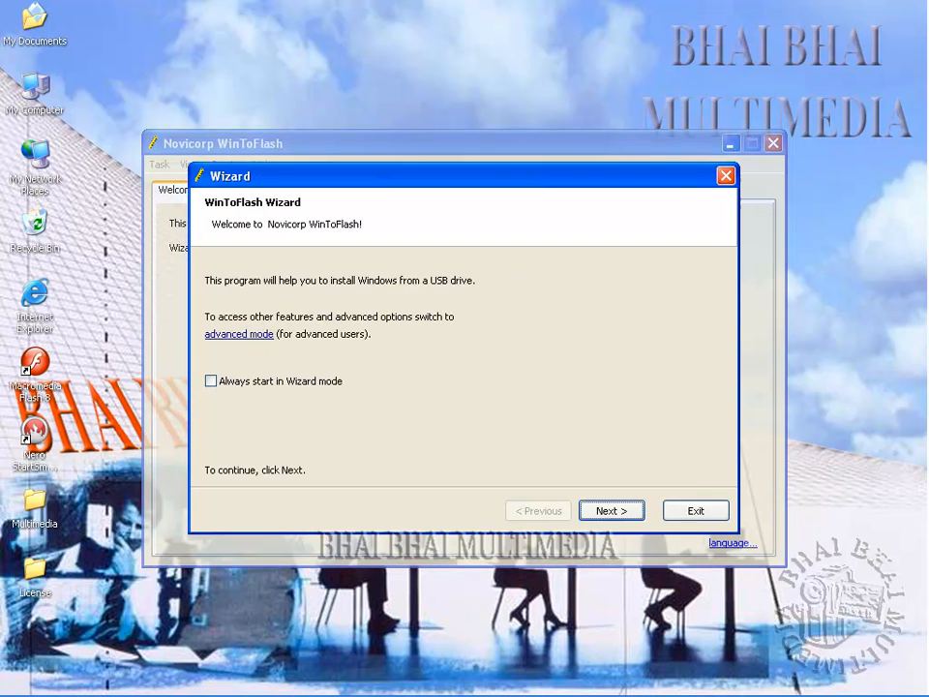
pyautogui.click(211, 382)
pyautogui.click(612, 510)
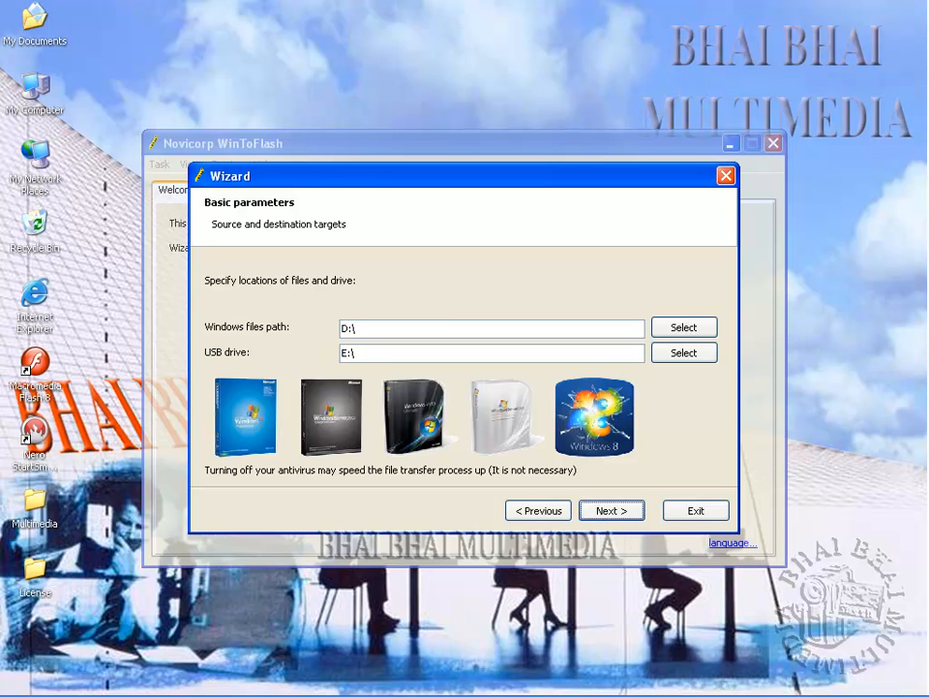
# - Set the Windows files path to the WXPOEM_EN (I:) disc under My Computer
pyautogui.click(358, 328)
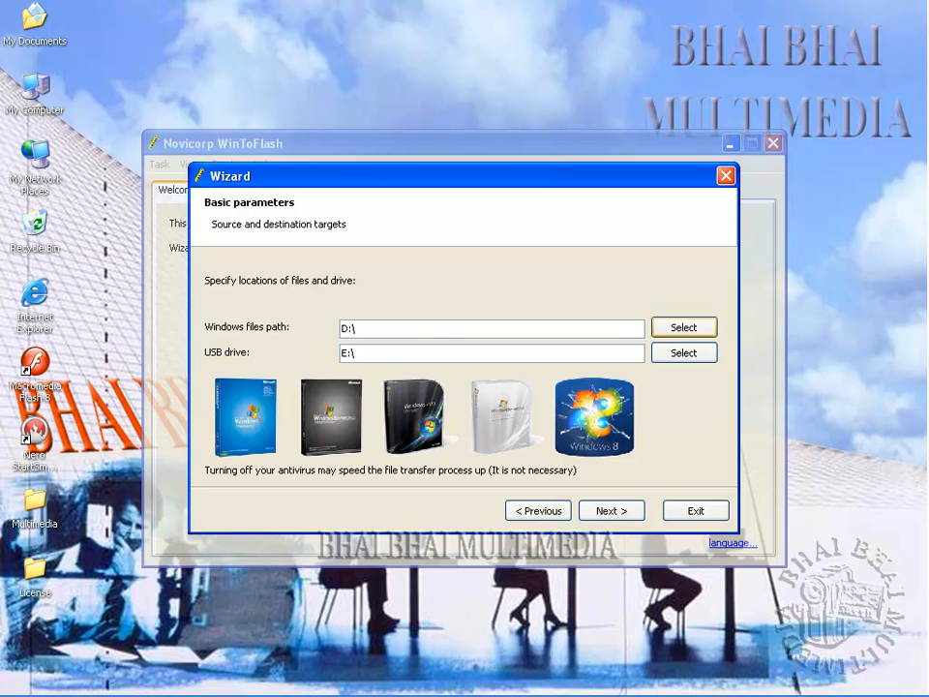
pyautogui.click(684, 327)
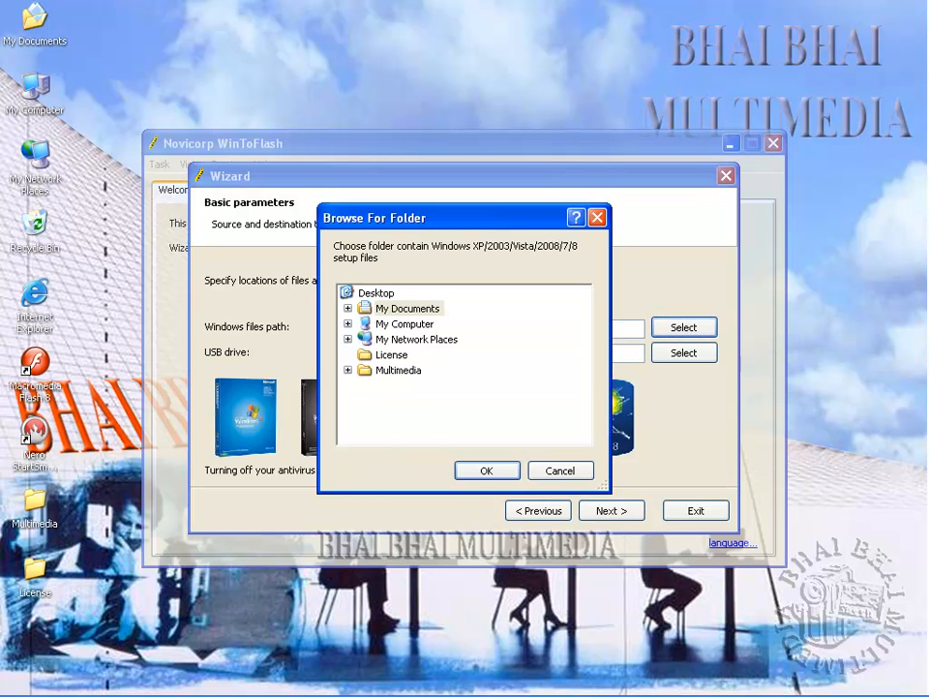
pyautogui.doubleClick(404, 323)
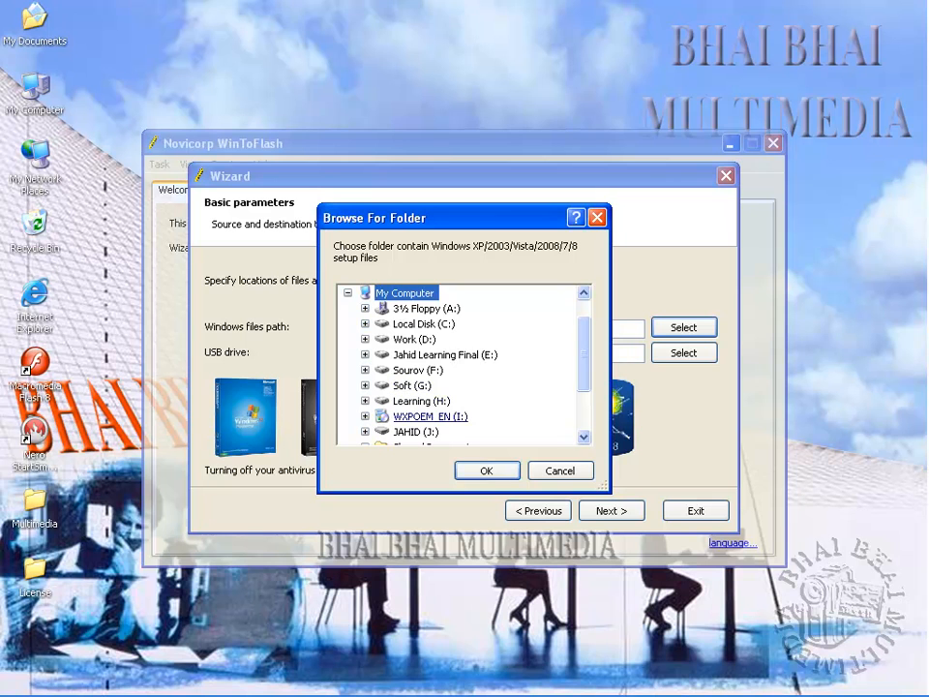
pyautogui.doubleClick(429, 416)
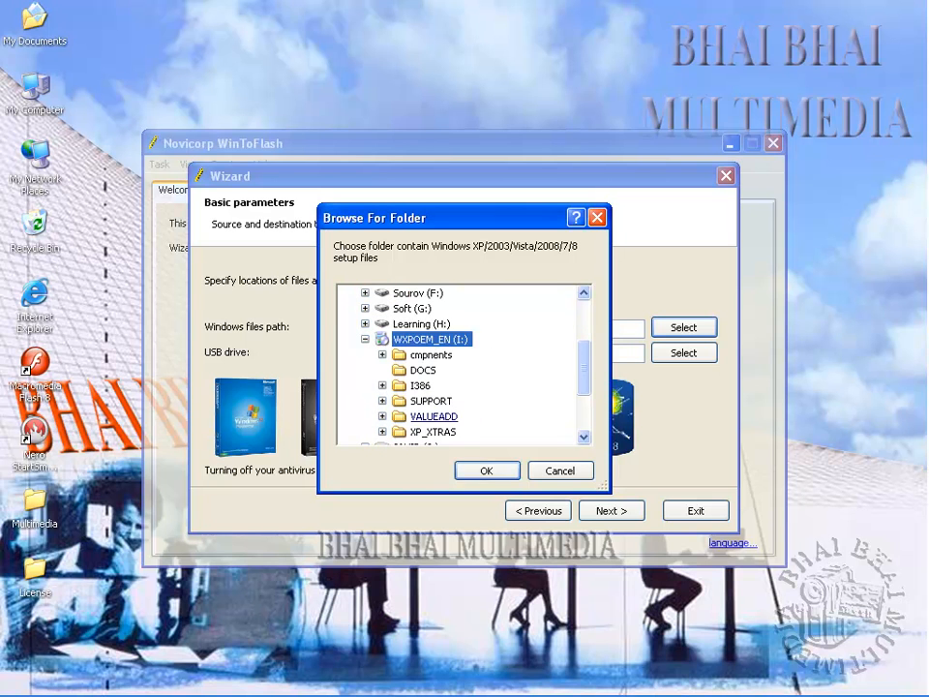
pyautogui.click(487, 471)
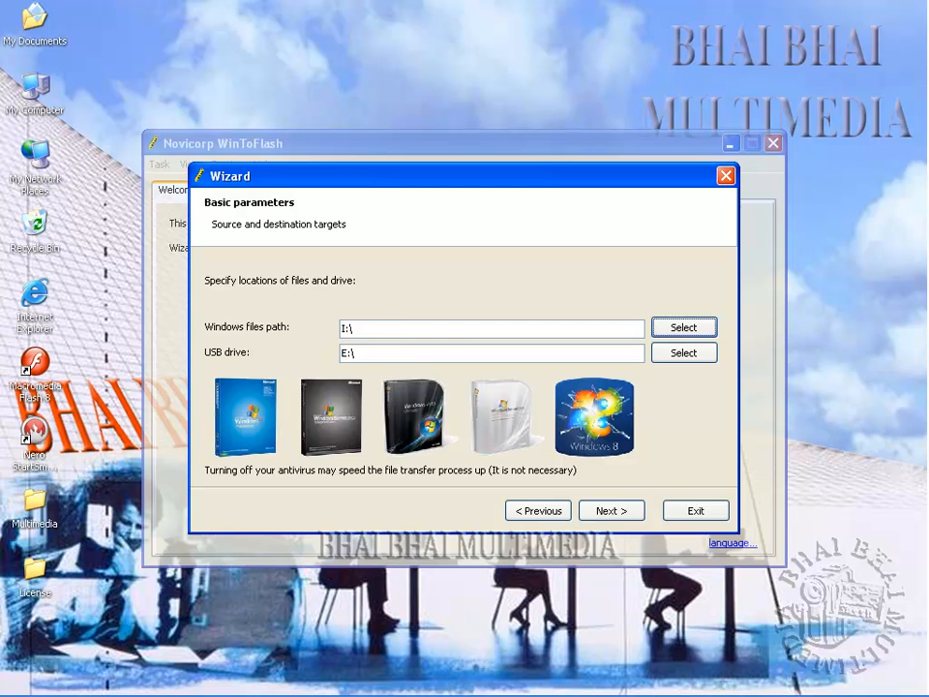
# - Set the USB drive to the J: drive under My Computer
pyautogui.click(684, 352)
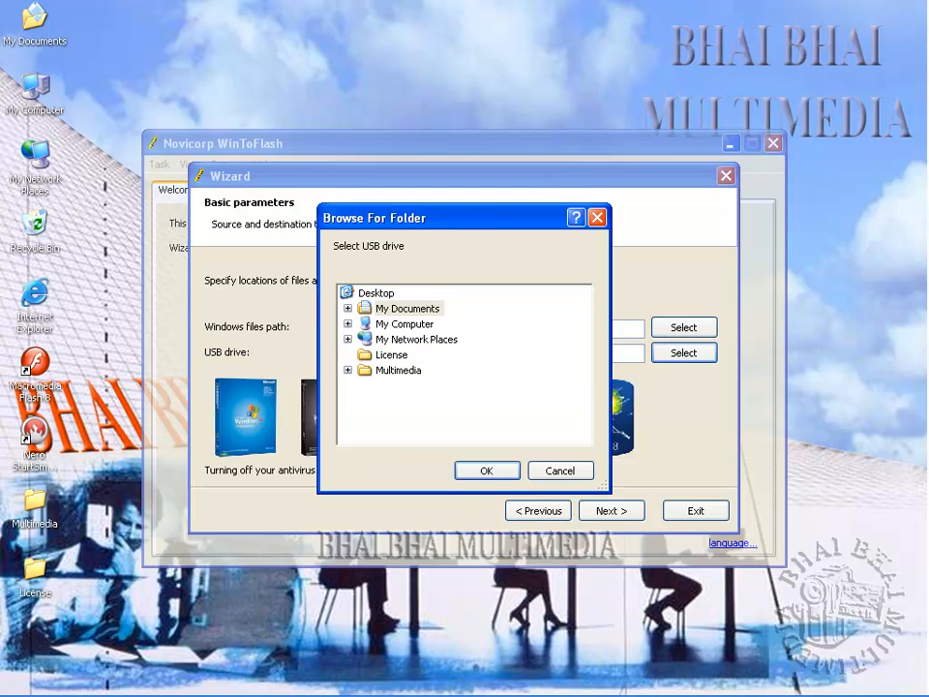
pyautogui.doubleClick(405, 323)
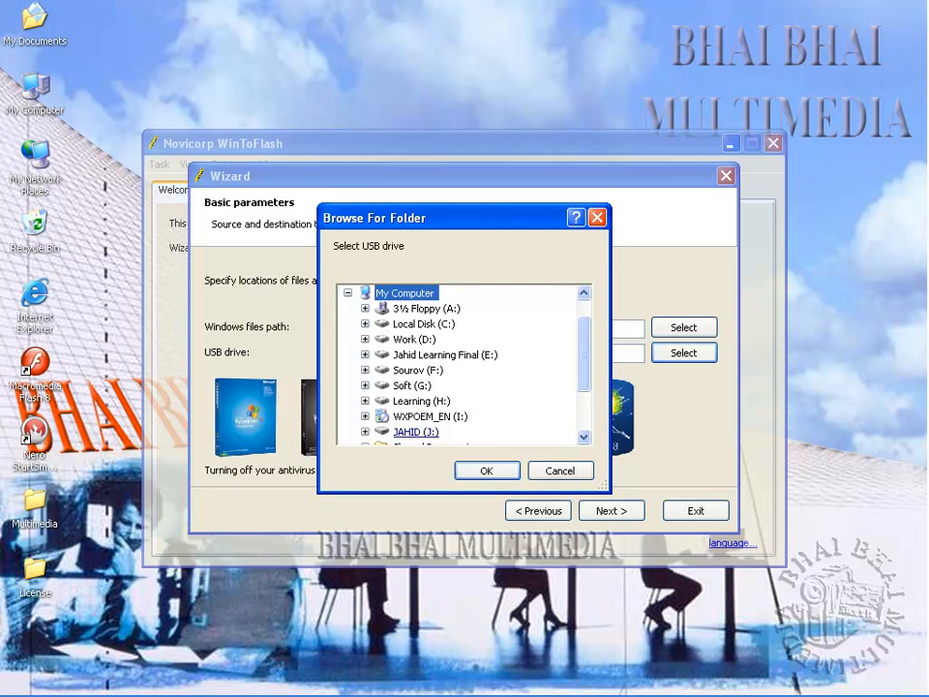
pyautogui.click(416, 432)
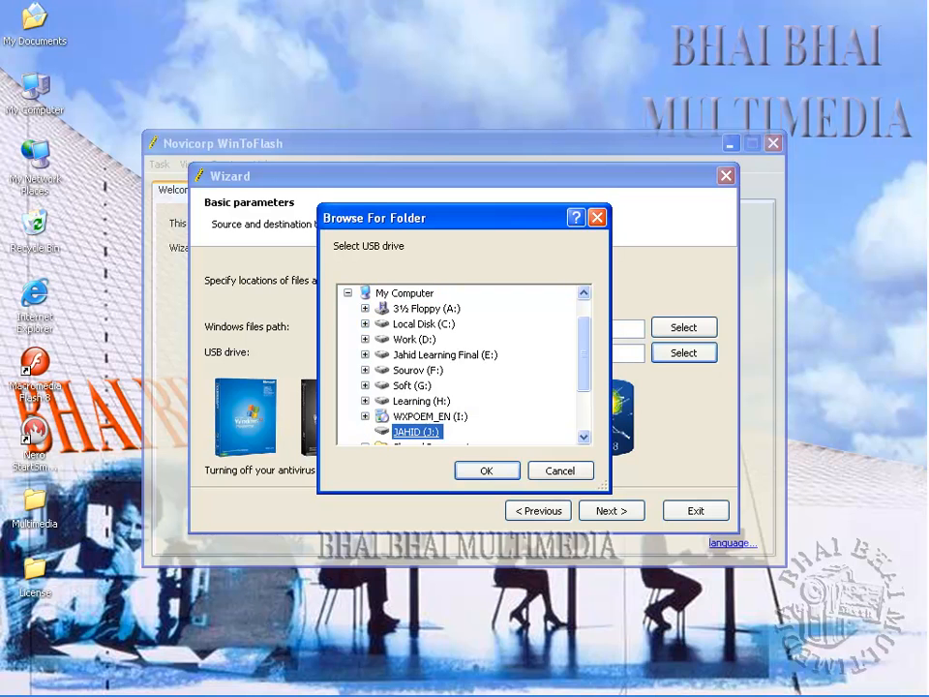
pyautogui.press('Return')
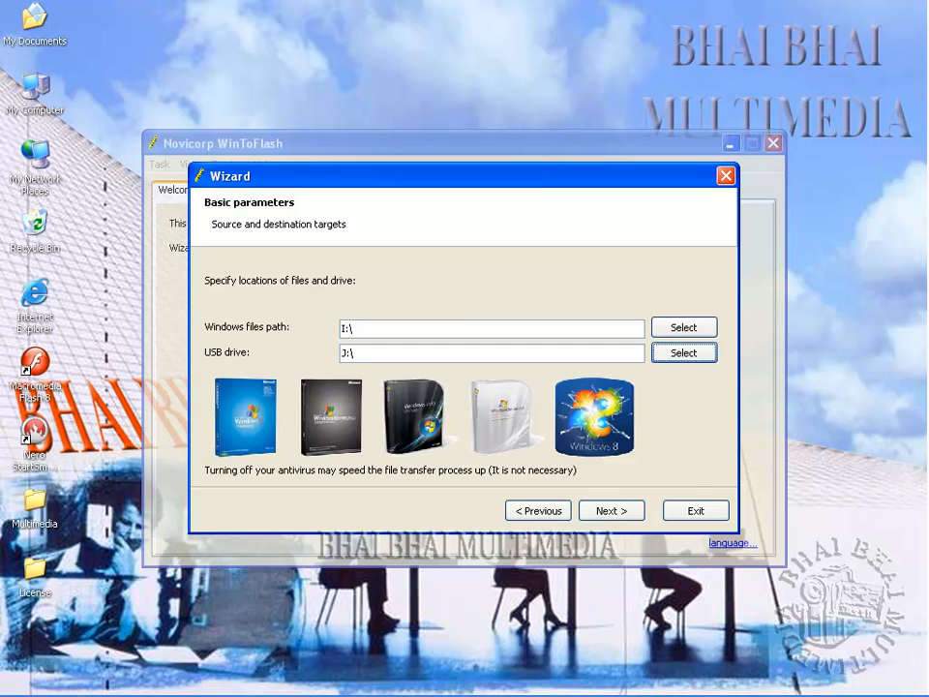
# - Start transferring the Windows setup to the USB drive, accepting the Windows XP Professional license agreement
pyautogui.click(612, 510)
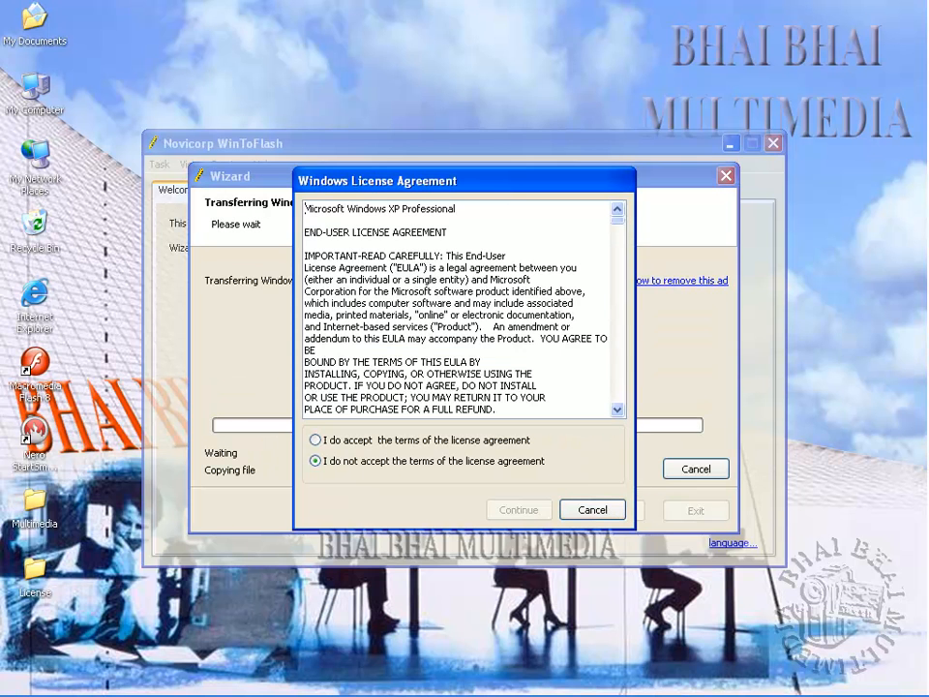
pyautogui.click(315, 439)
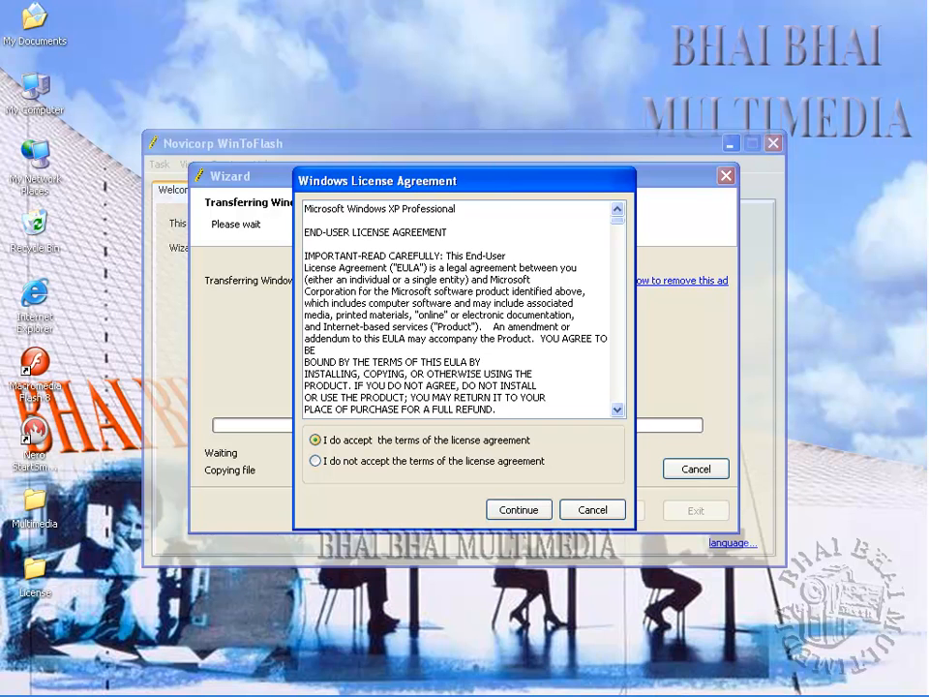
pyautogui.click(519, 509)
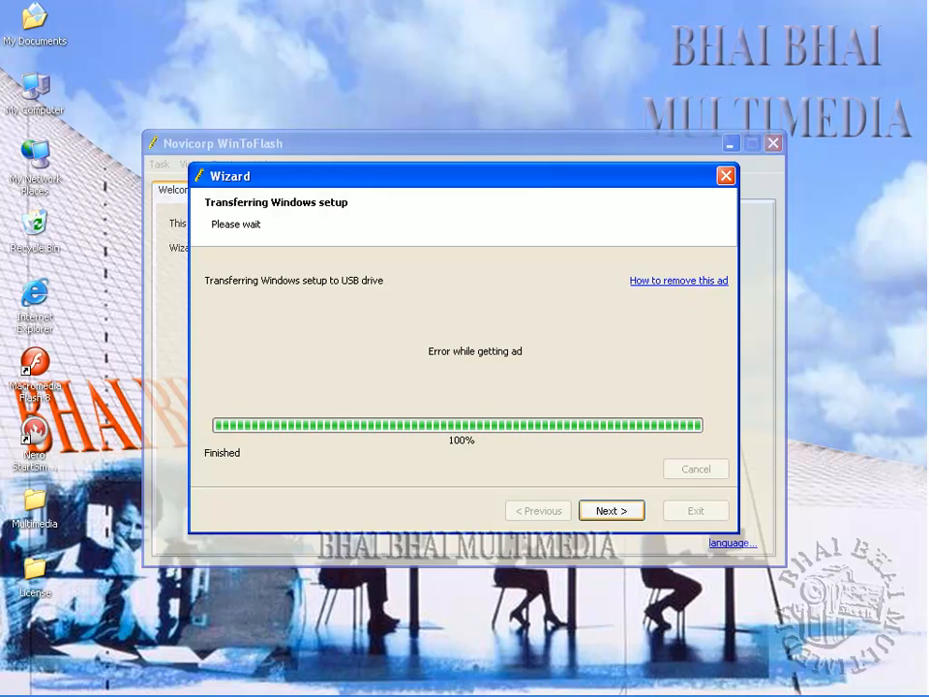
# - Finish and exit the transfer wizard, postponing the Free License note until next time
pyautogui.press('Return')
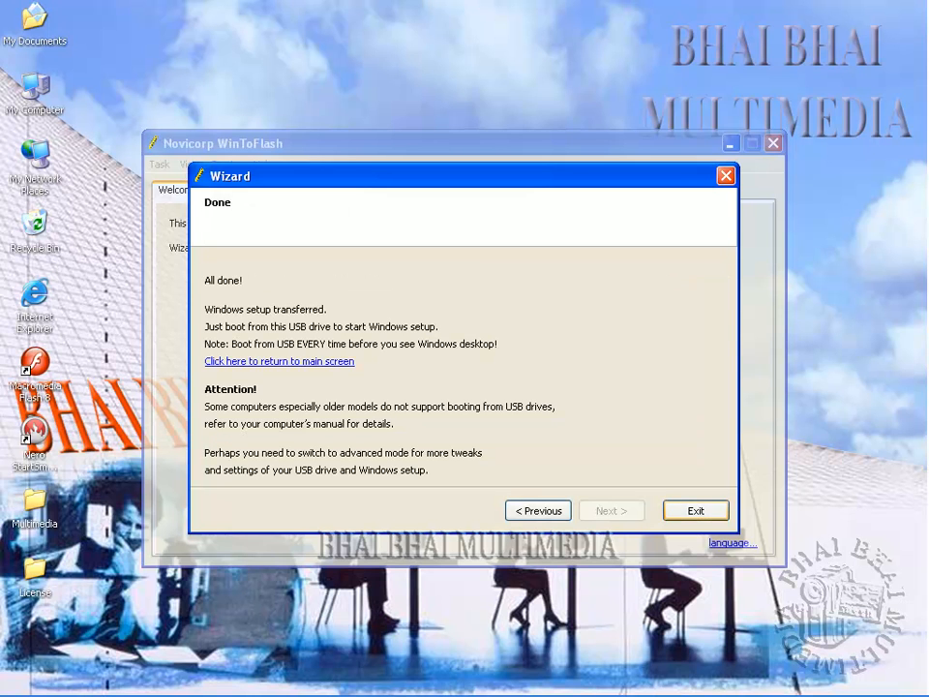
pyautogui.click(696, 511)
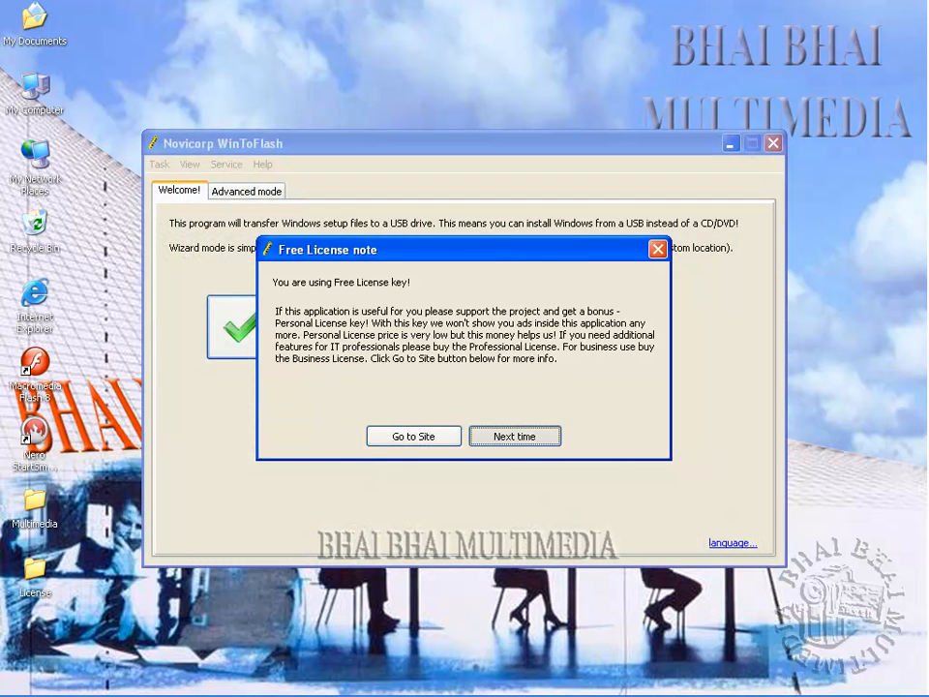
pyautogui.click(514, 435)
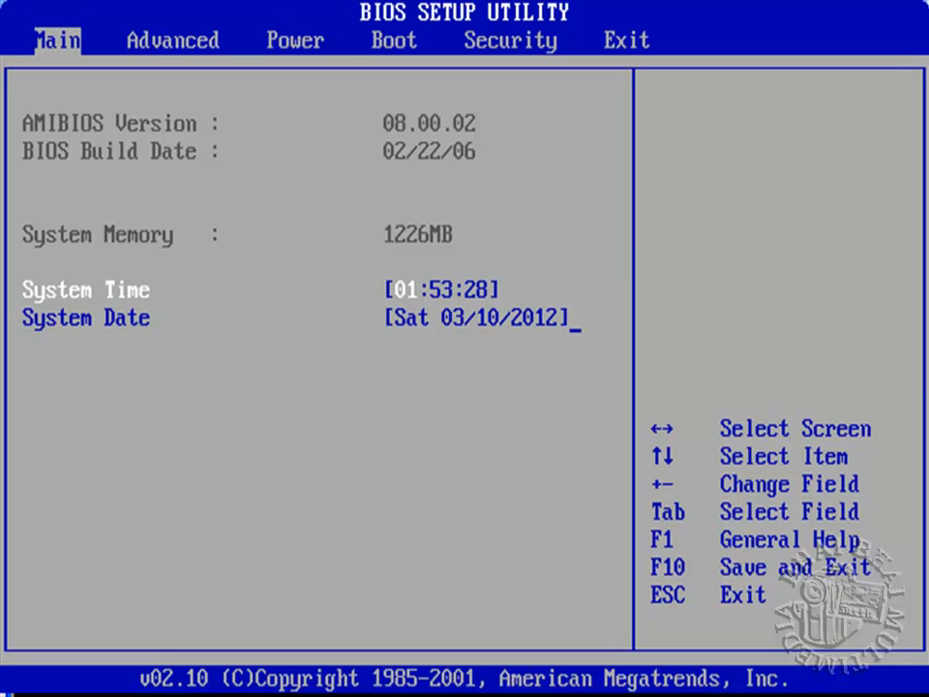
# - In the BIOS Boot Device Priority settings, set the 1st Boot Device to the bootable media entry, PXE UNDI(Bus0 Slot)
pyautogui.press('Right')
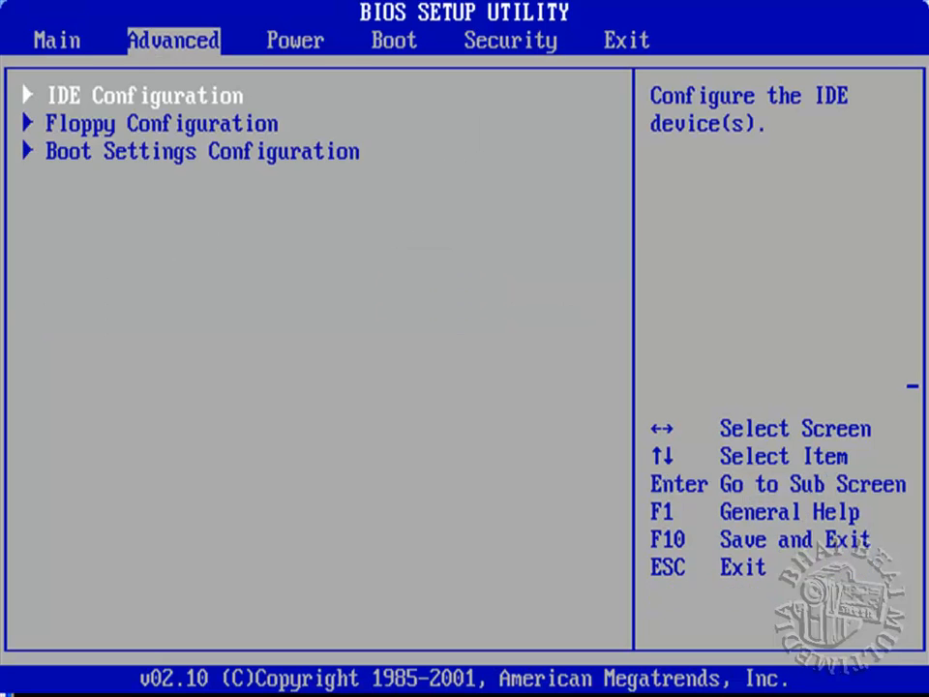
pyautogui.press('Right')
pyautogui.press('Right')
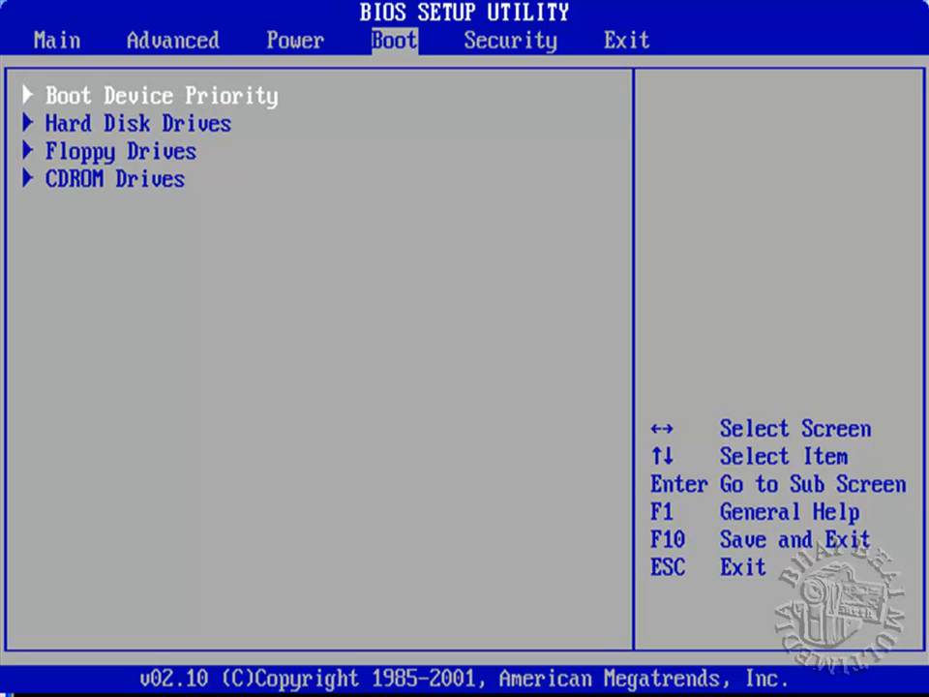
pyautogui.press('Down')
pyautogui.press('Up')
pyautogui.press('Return')
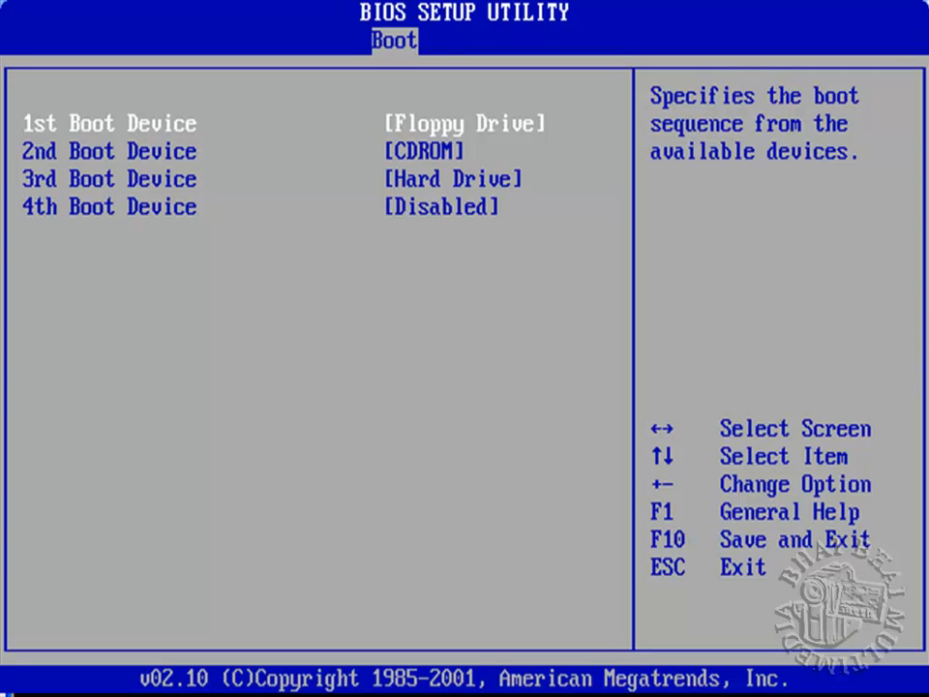
pyautogui.press('Return')
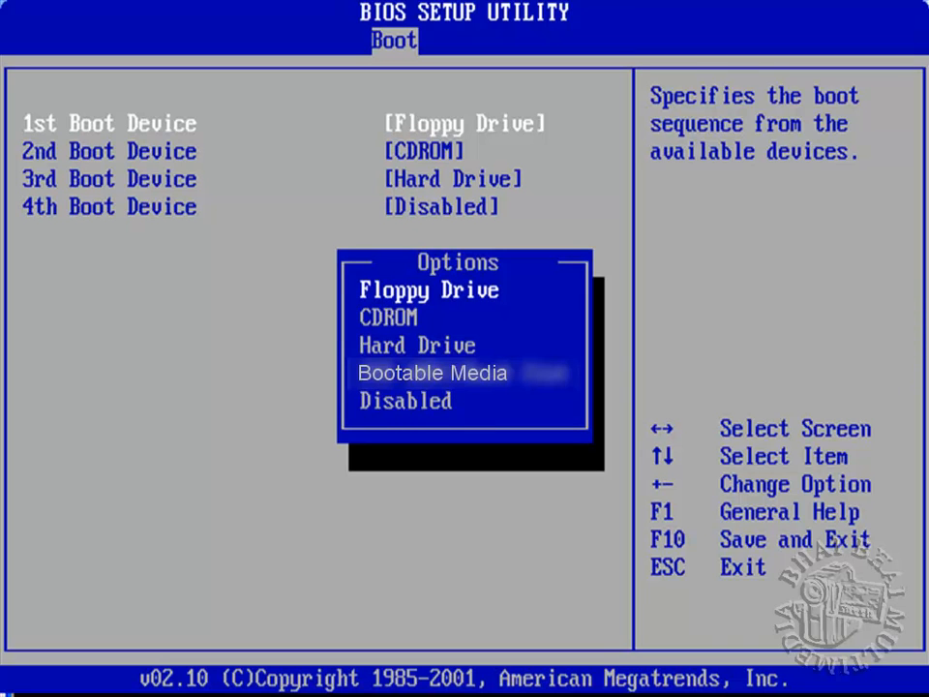
pyautogui.press('Down')
pyautogui.press('Down')
pyautogui.press('Down')
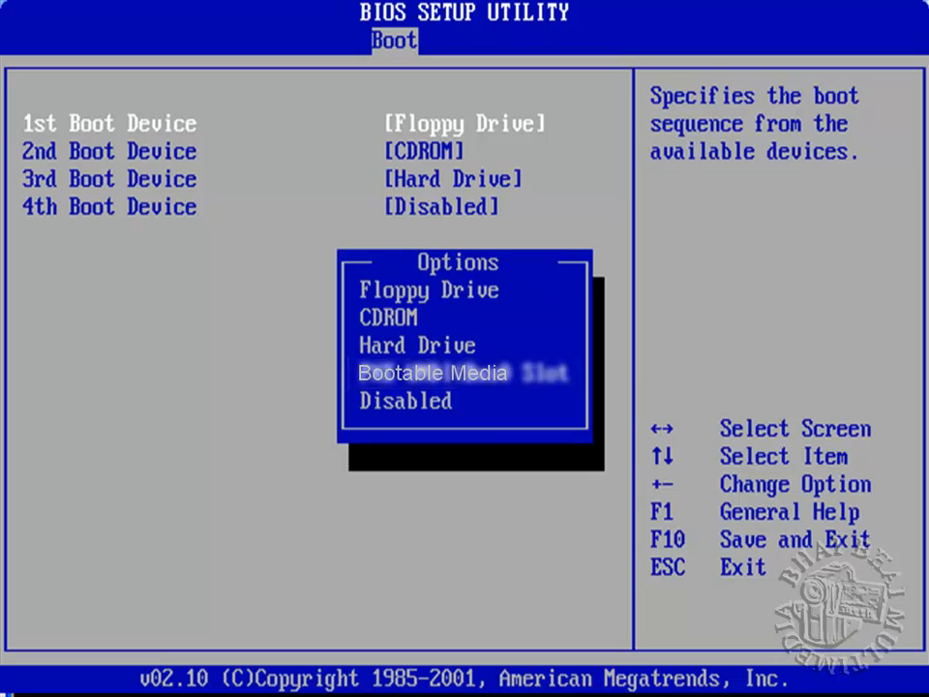
pyautogui.press('Return')
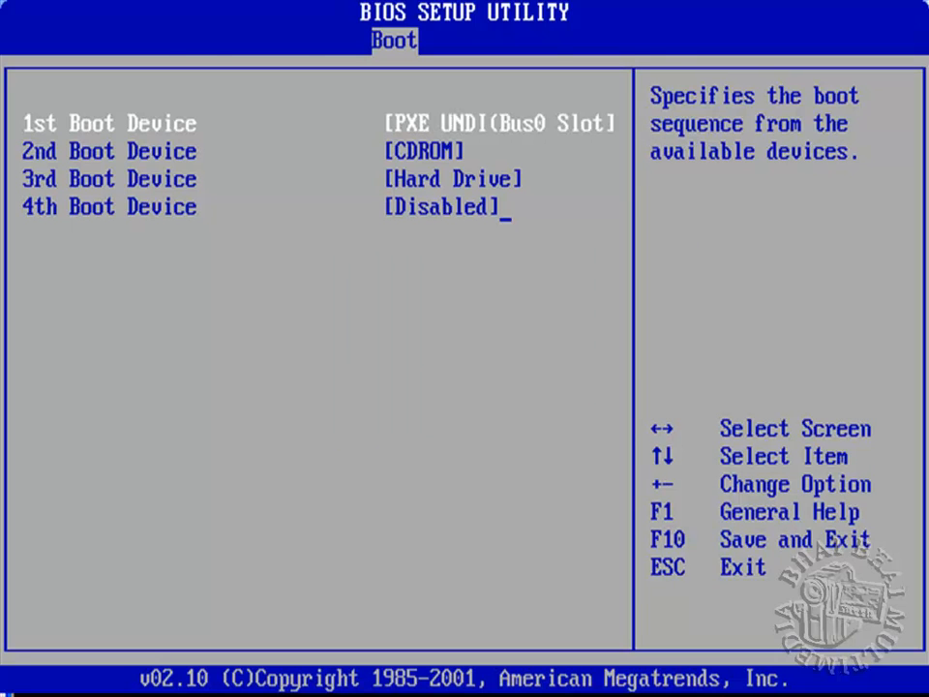
# - Leave the boot priority settings and exit the BIOS setup with the changes saved
pyautogui.press('Escape')
pyautogui.press('Right')
pyautogui.press('Right')
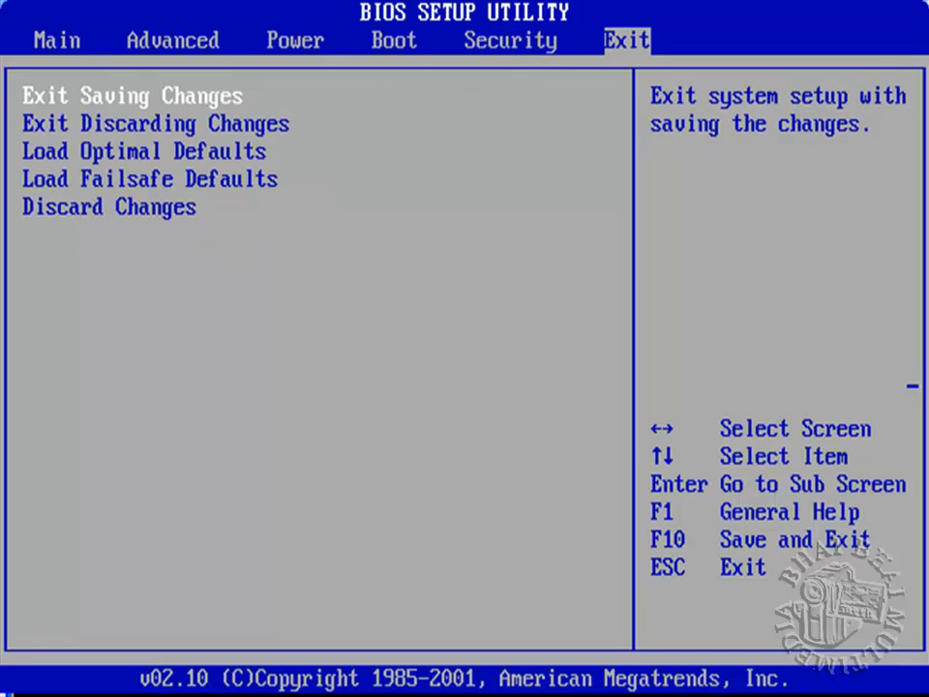
pyautogui.press('Return')
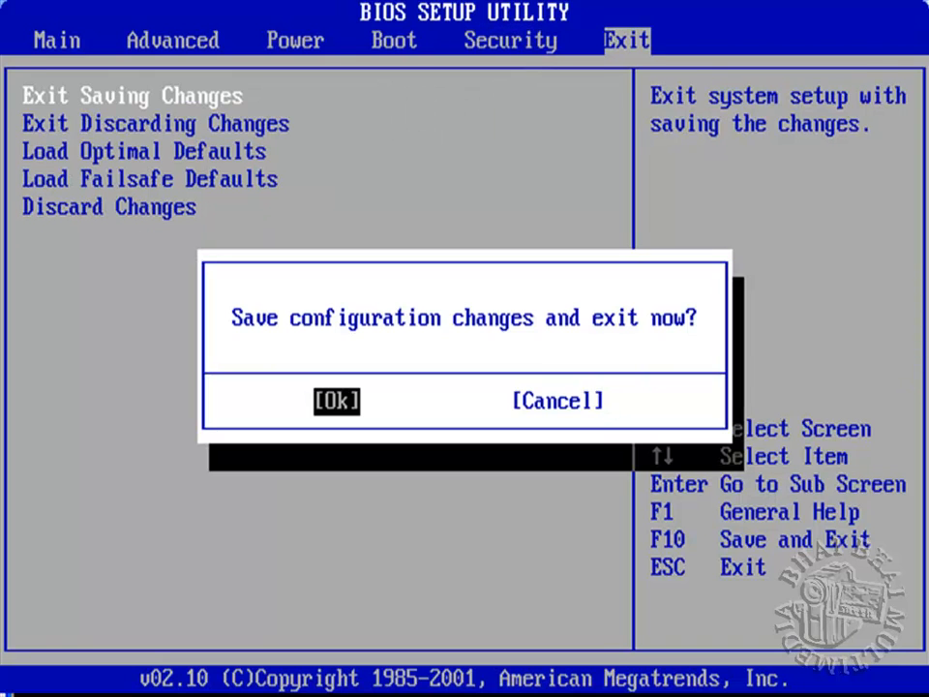